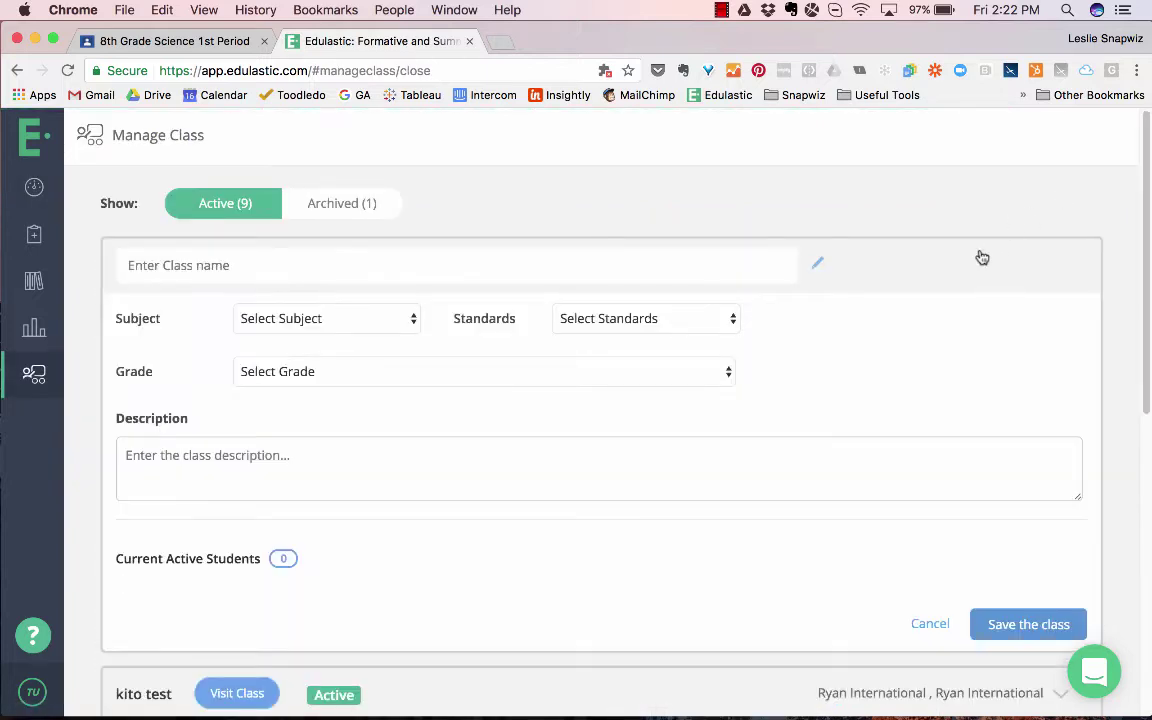
Save the 8th Grade Science class (Science - NGSS, Grade 8) and start a Google Classroom sync.
text(8th Grade Science)
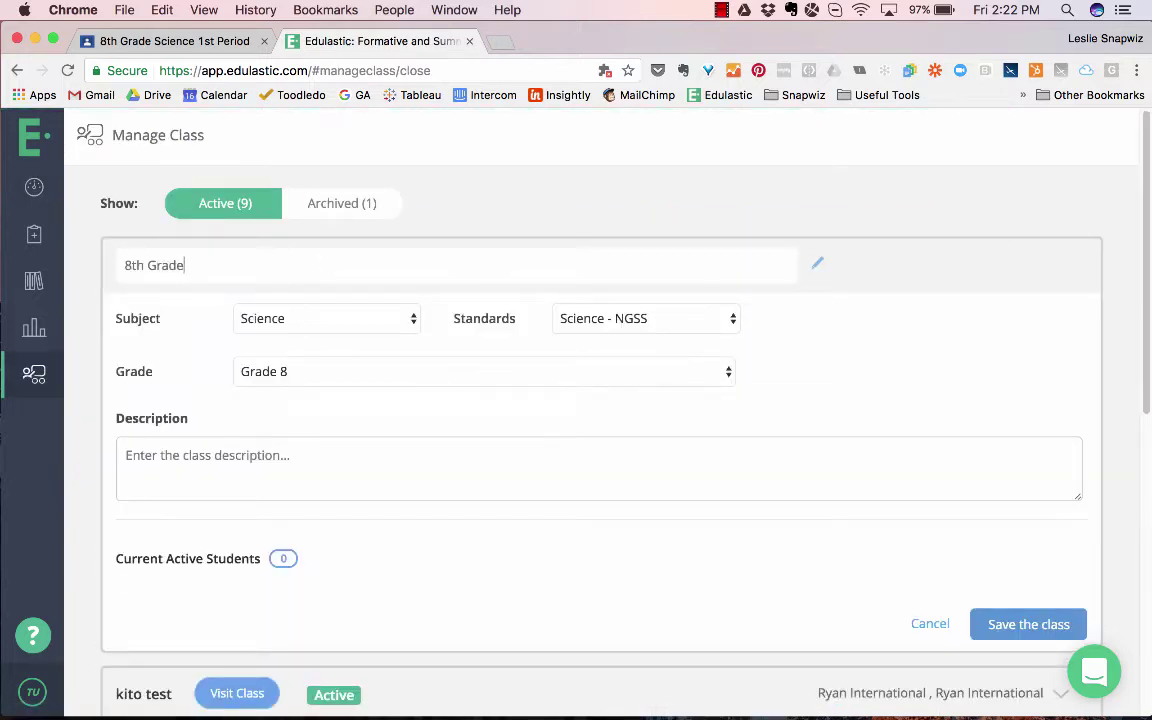
click(1030, 624)
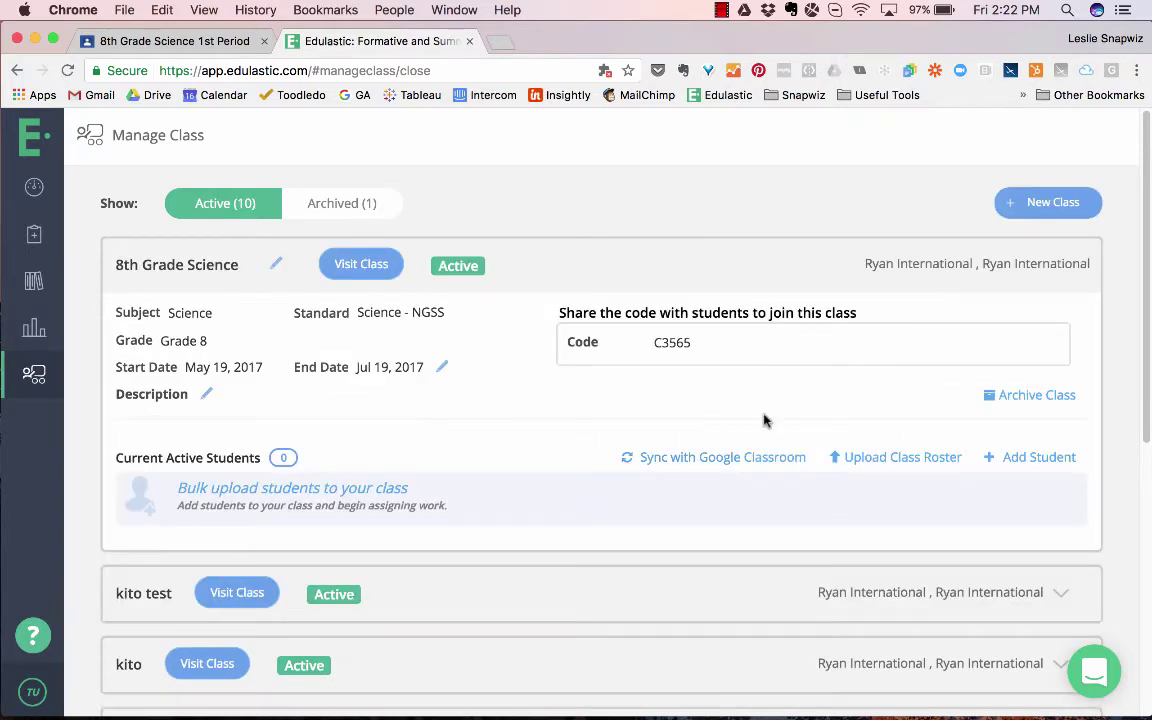
click(734, 460)
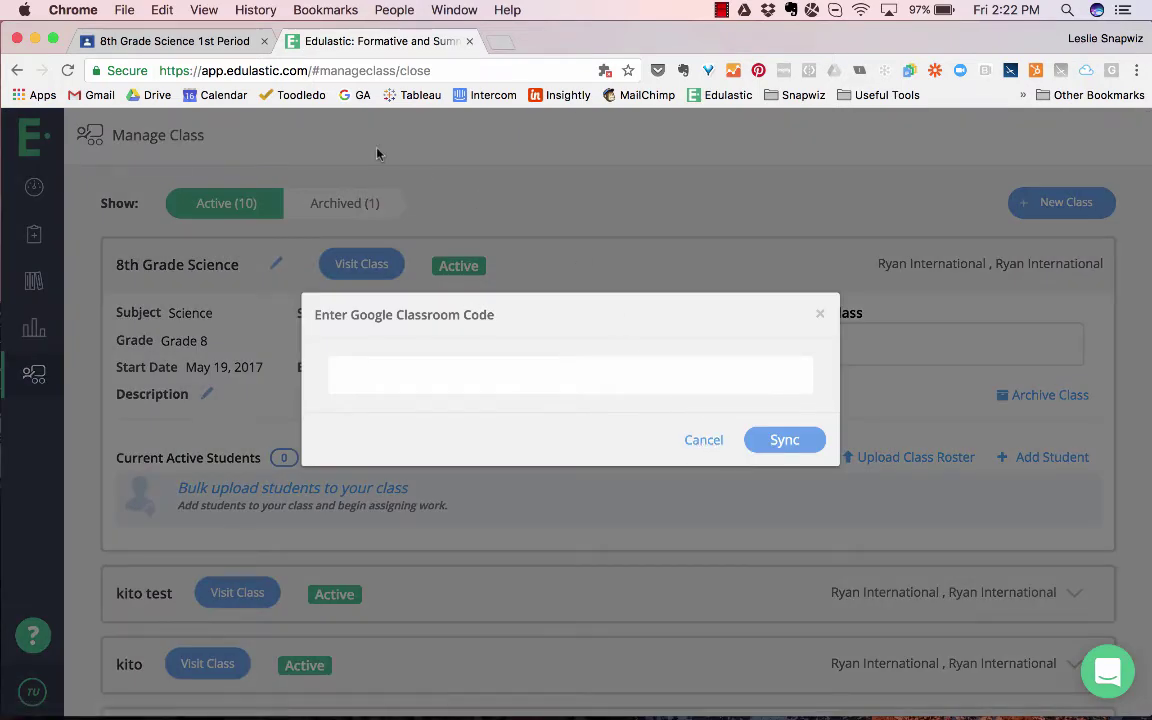
click(193, 42)
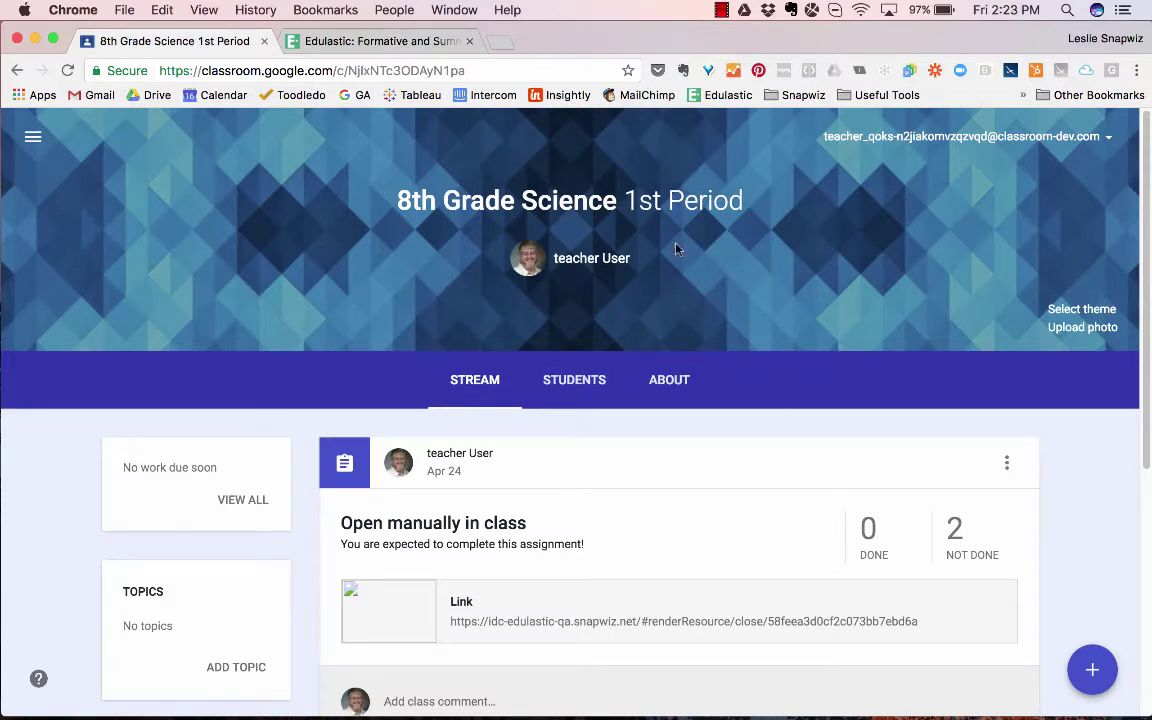
click(567, 386)
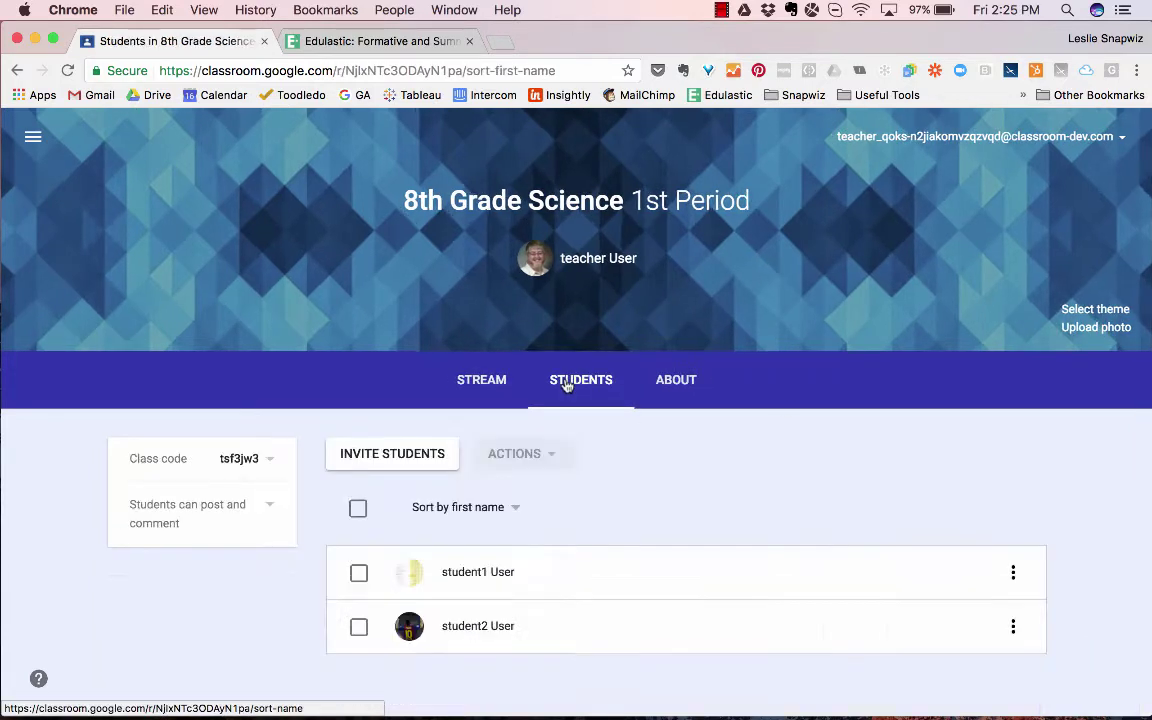
click(249, 462)
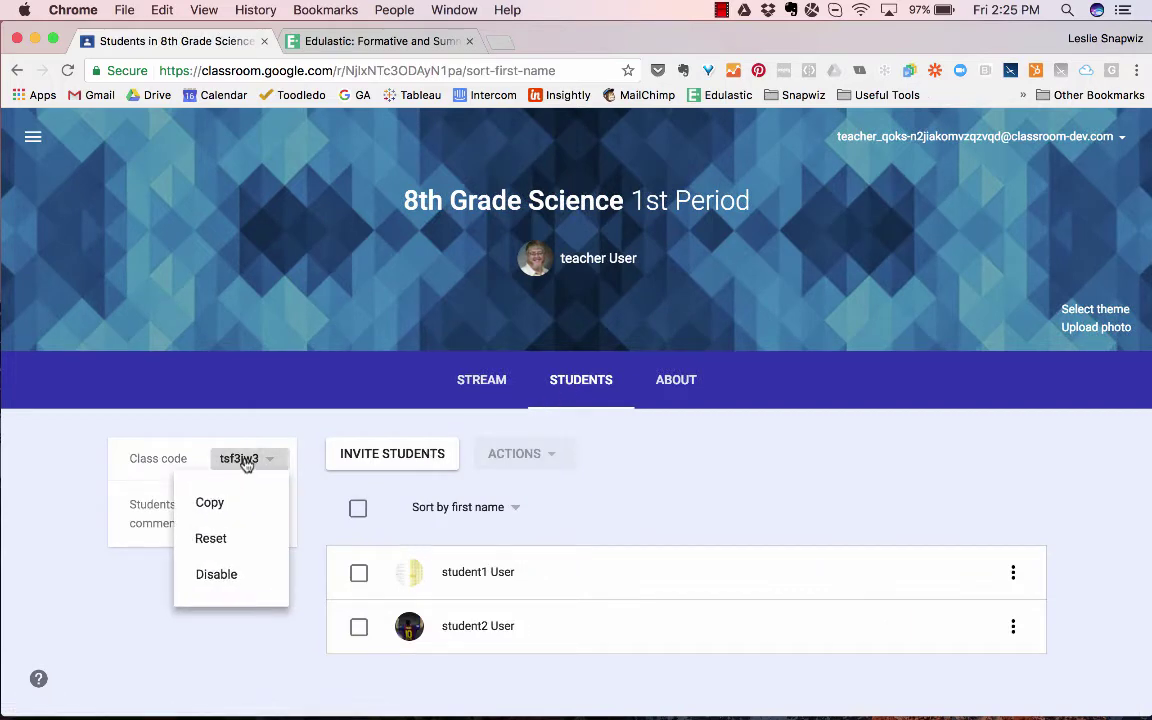
key(Return)
click(394, 10)
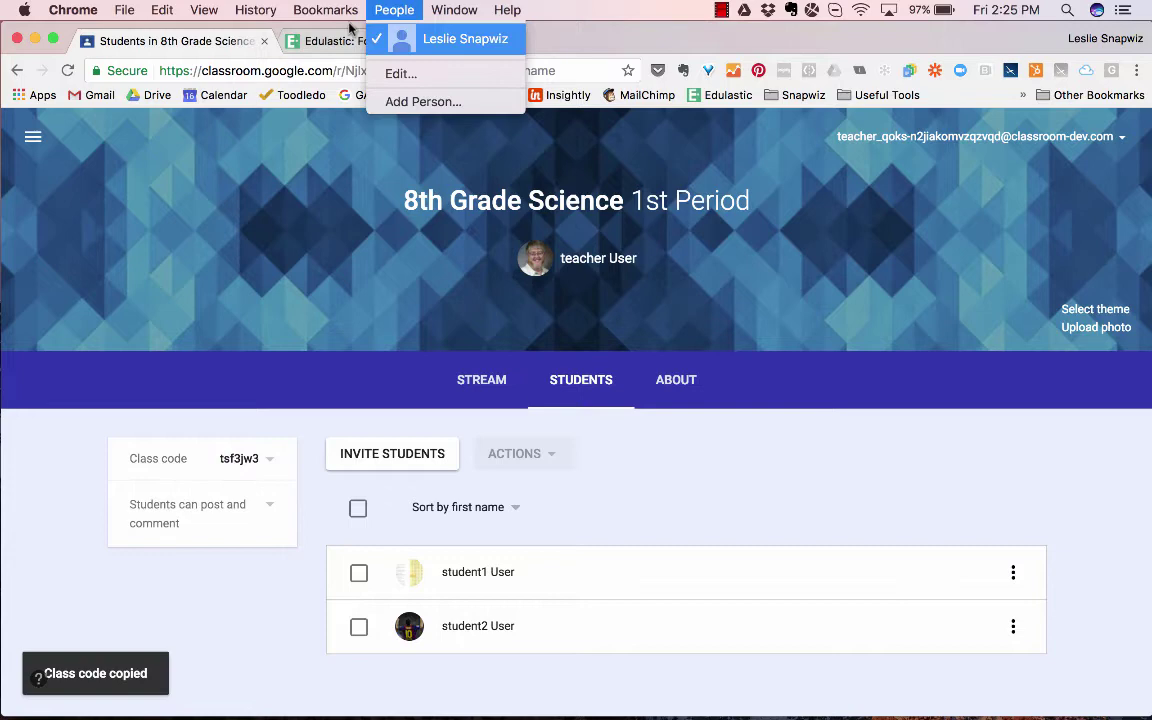
click(355, 40)
click(355, 40)
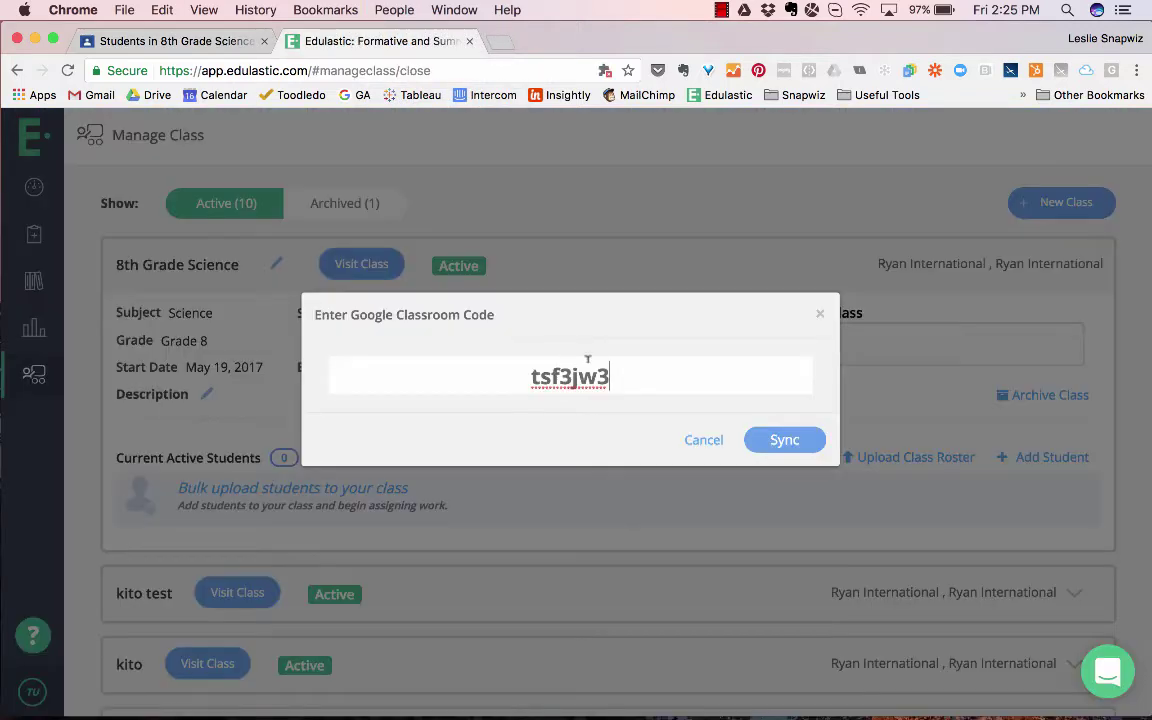
click(784, 440)
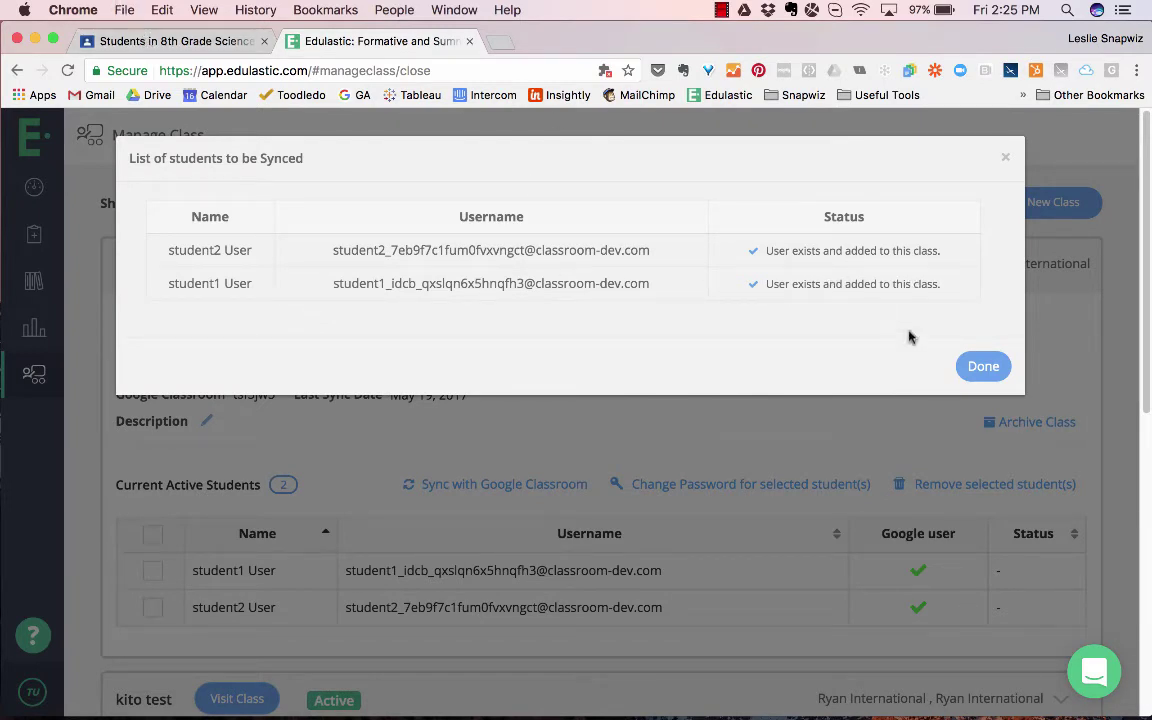
click(983, 366)
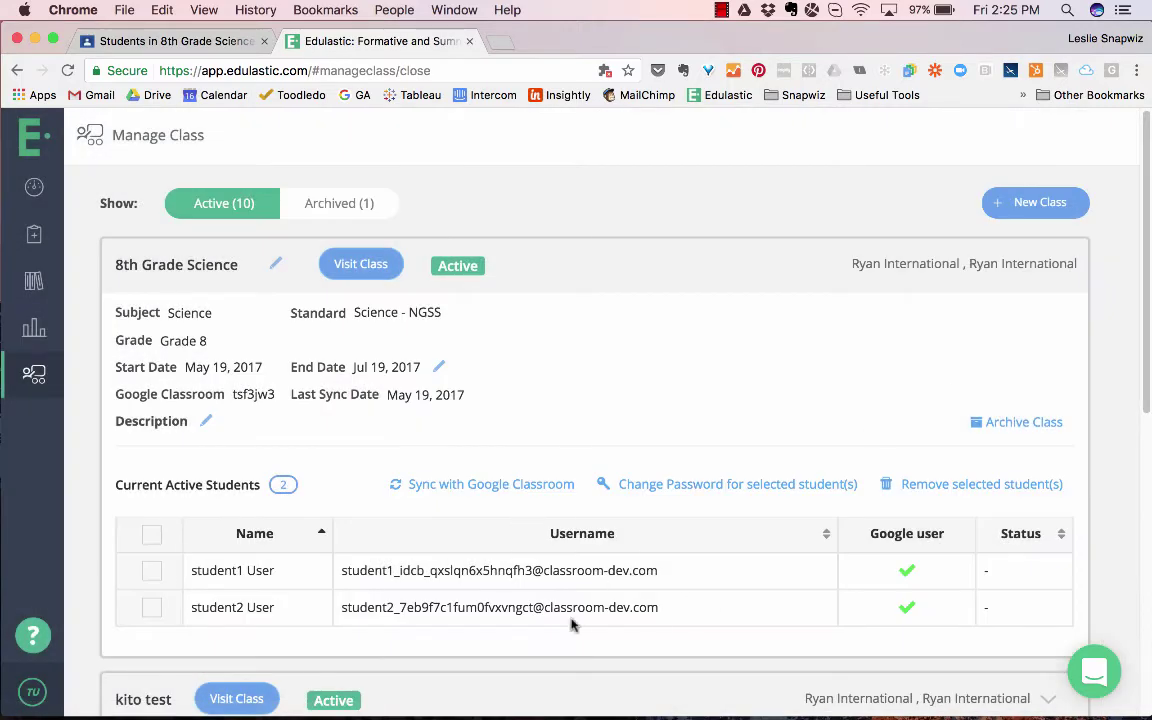
Check the Google Classroom student list, then start and cancel a repeat sync in Edulastic.
click(147, 44)
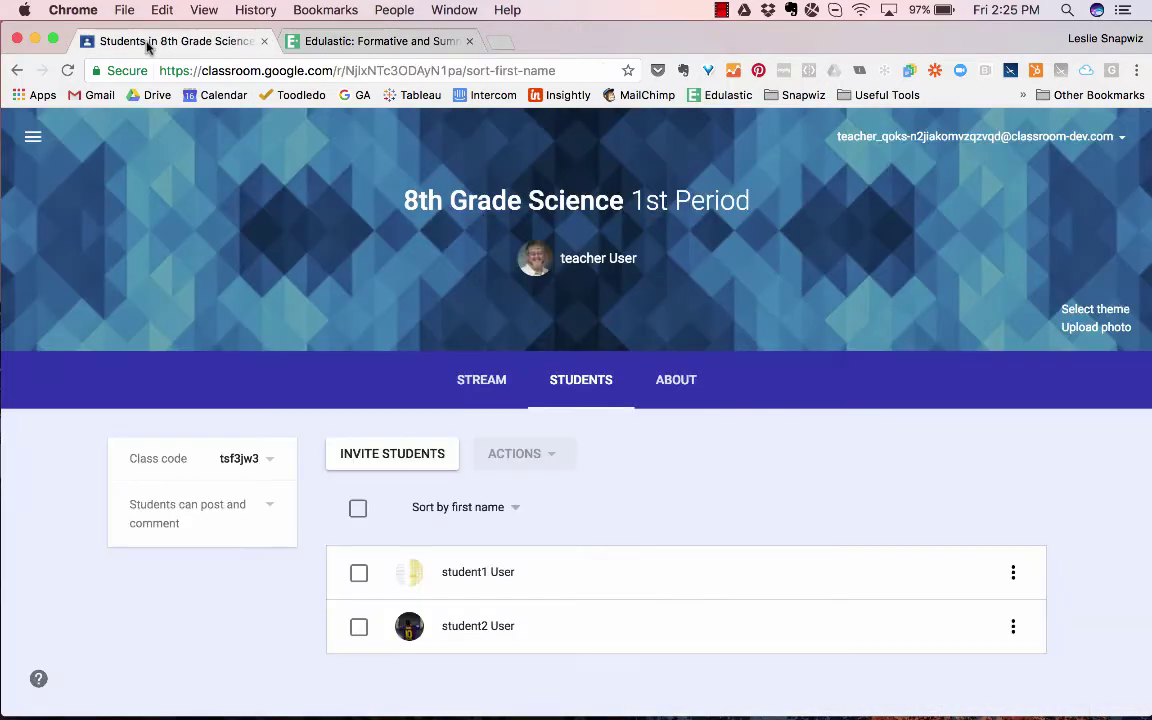
click(365, 41)
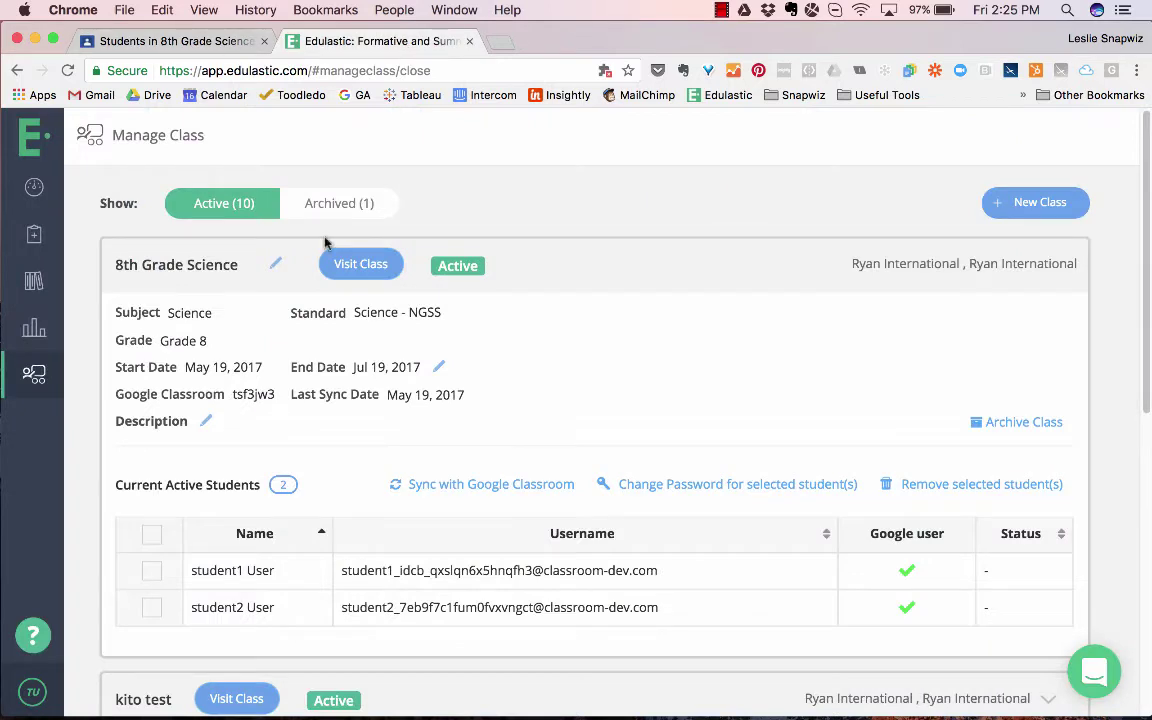
click(512, 491)
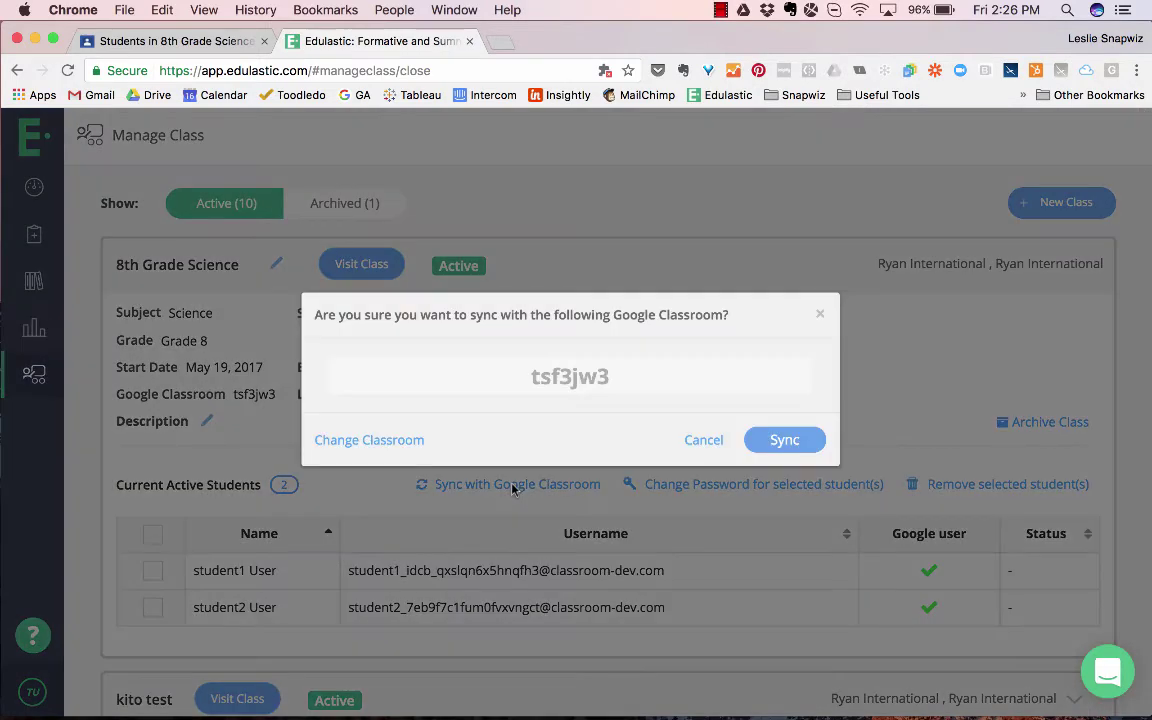
click(694, 447)
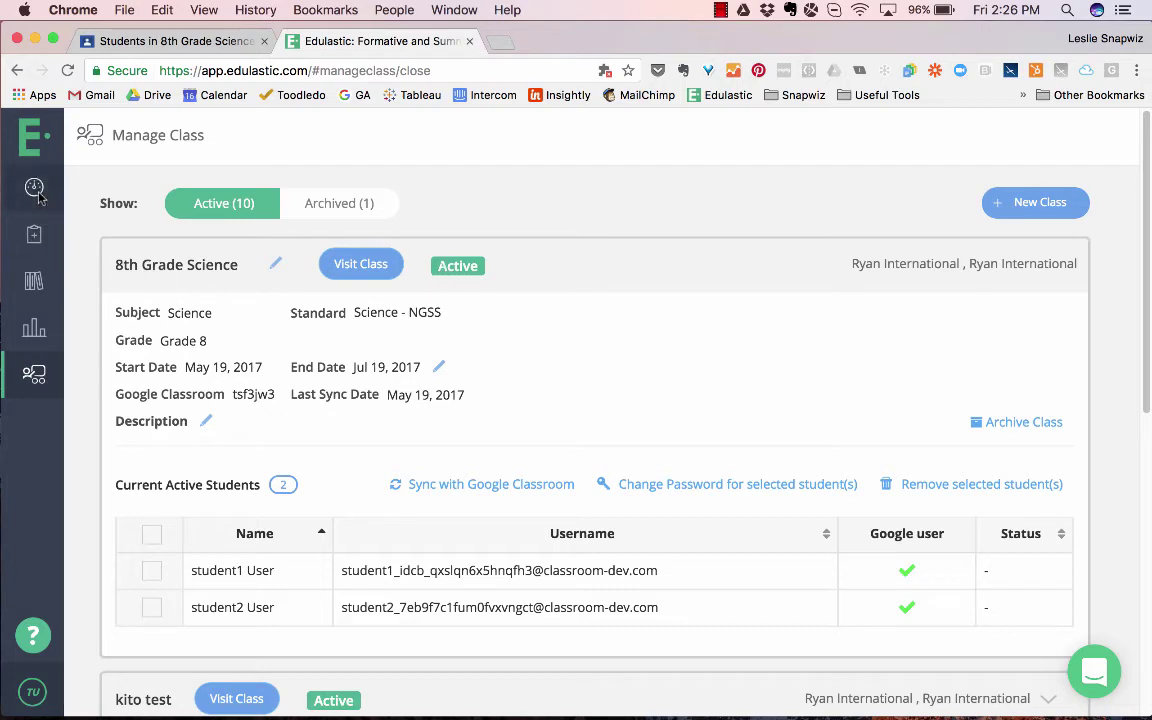
mouse_move(34, 280)
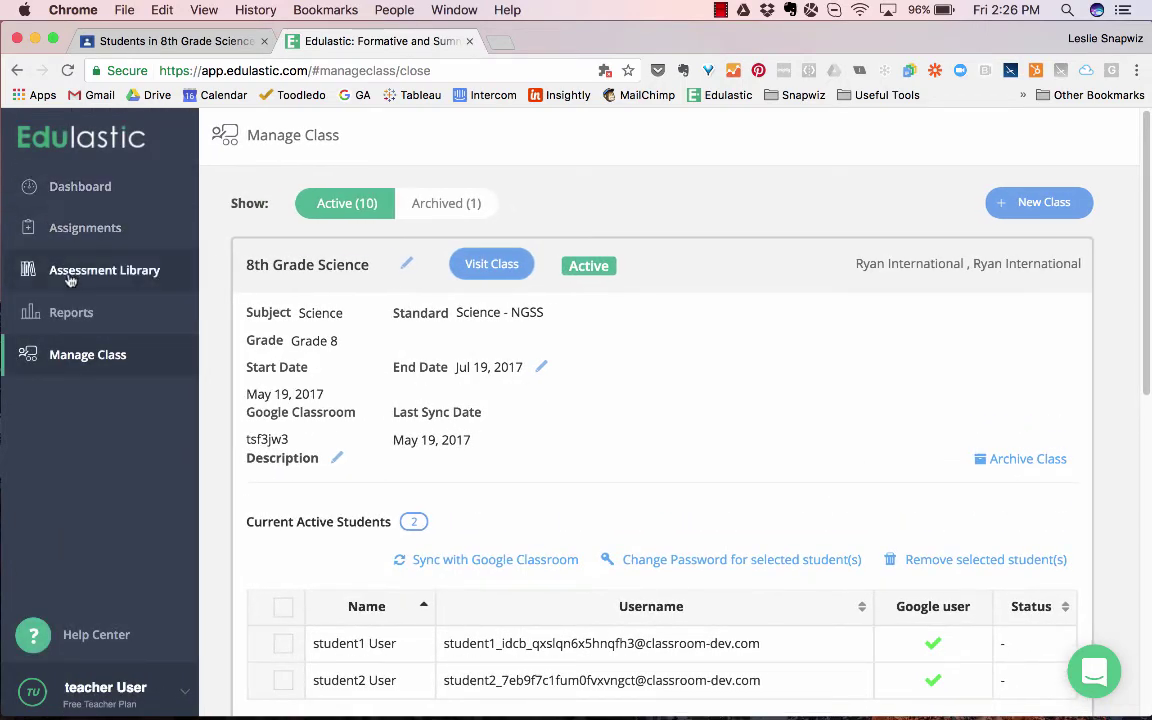
Assign the Forces and Interactions assessment from the library to all 8th Grade Science students.
click(68, 279)
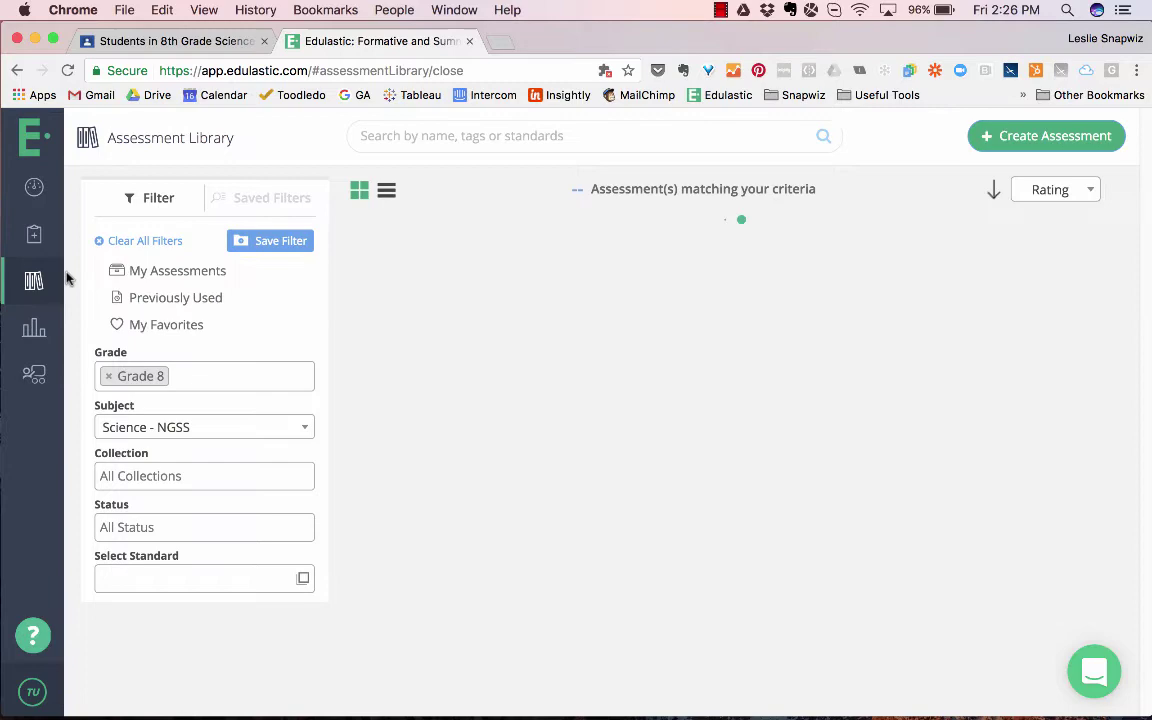
mouse_move(725, 275)
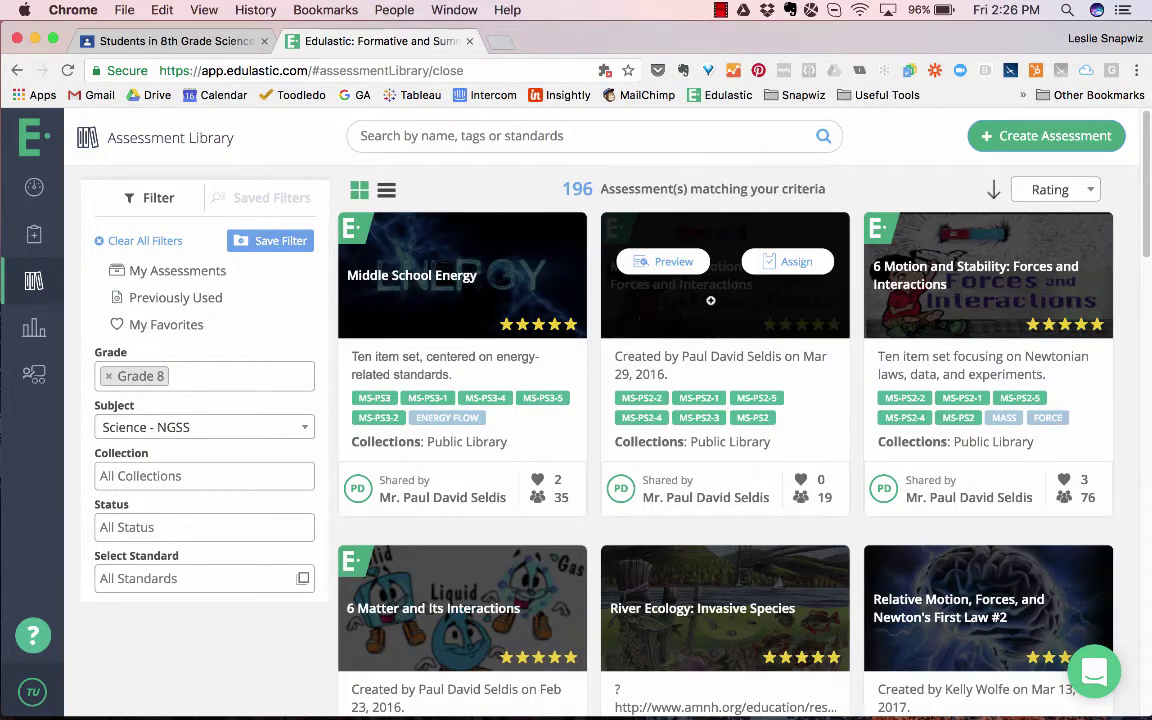
click(790, 262)
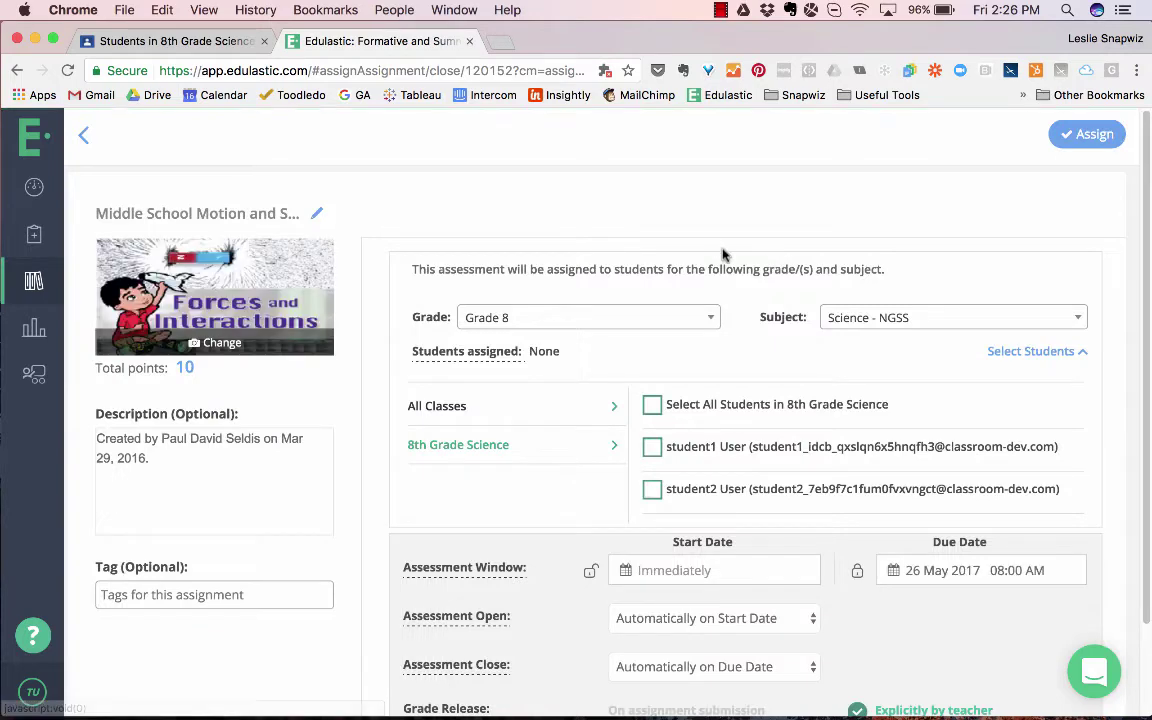
scroll(700, 260, down, 2)
click(652, 302)
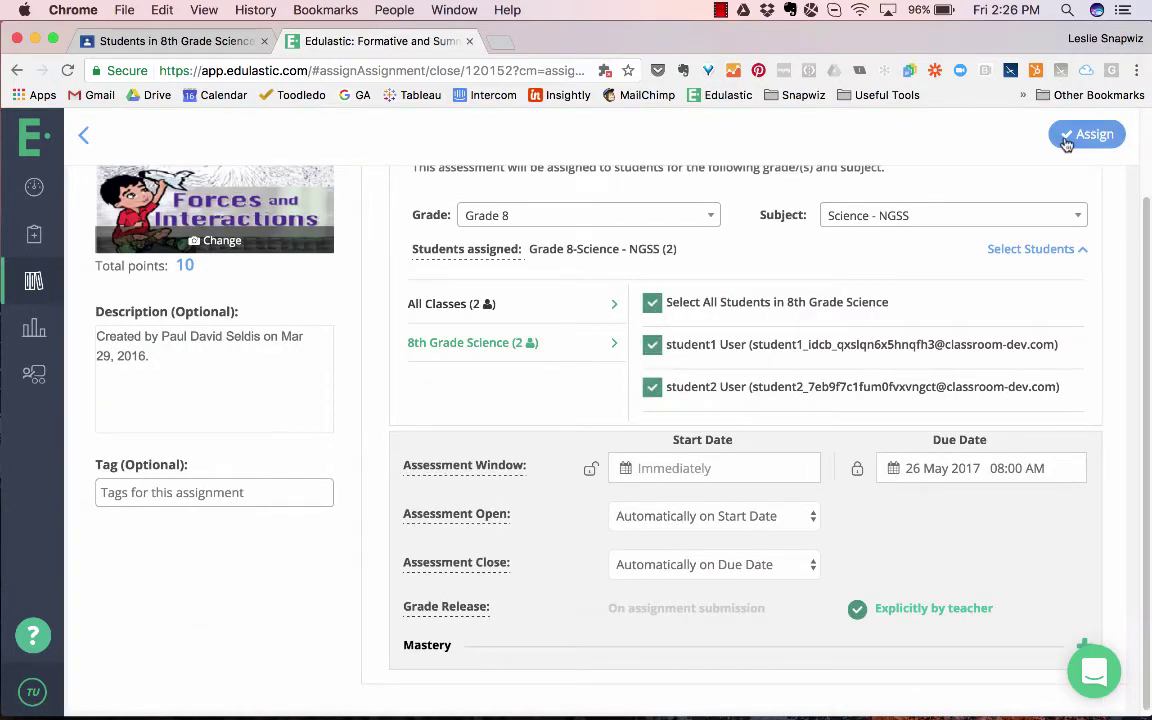
click(1066, 140)
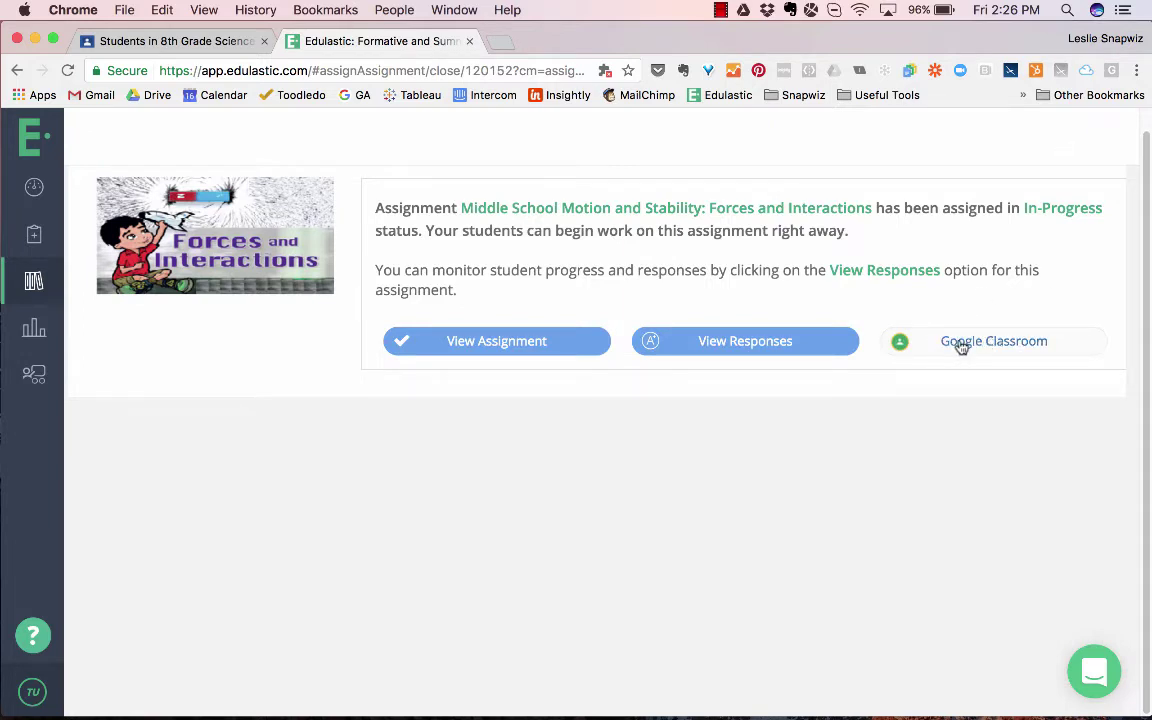
Post Forces and Interactions as a Google Classroom assignment to 8th Grade Science 1st Period.
click(961, 346)
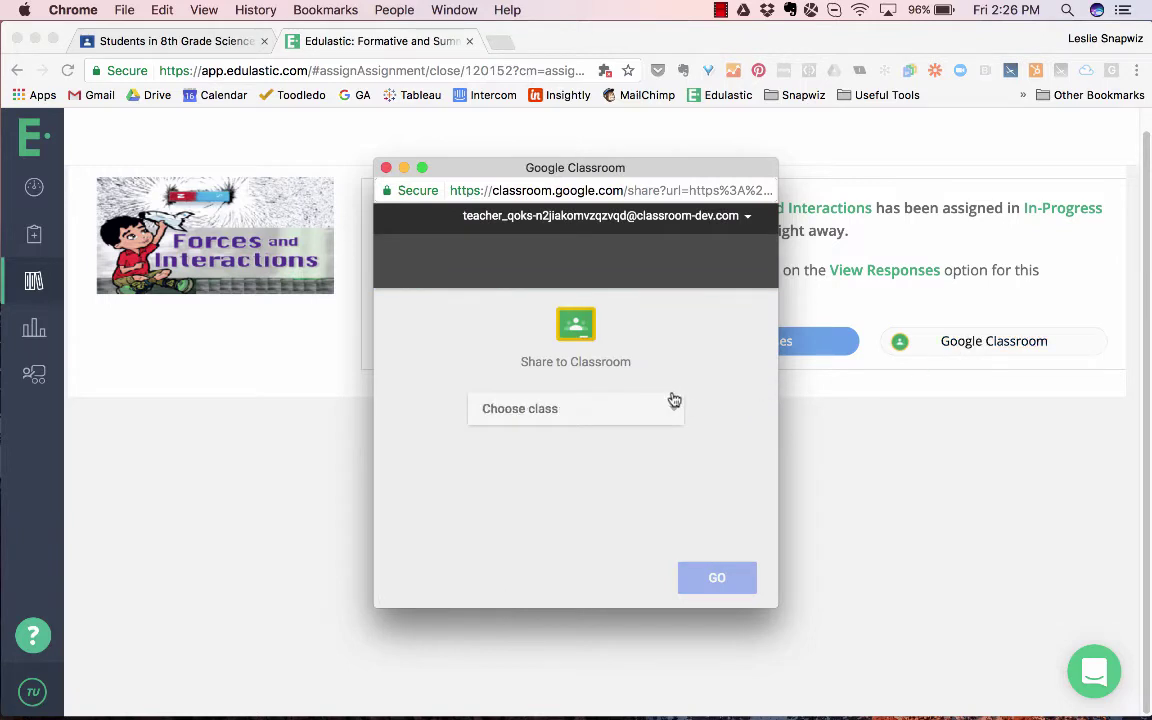
click(661, 409)
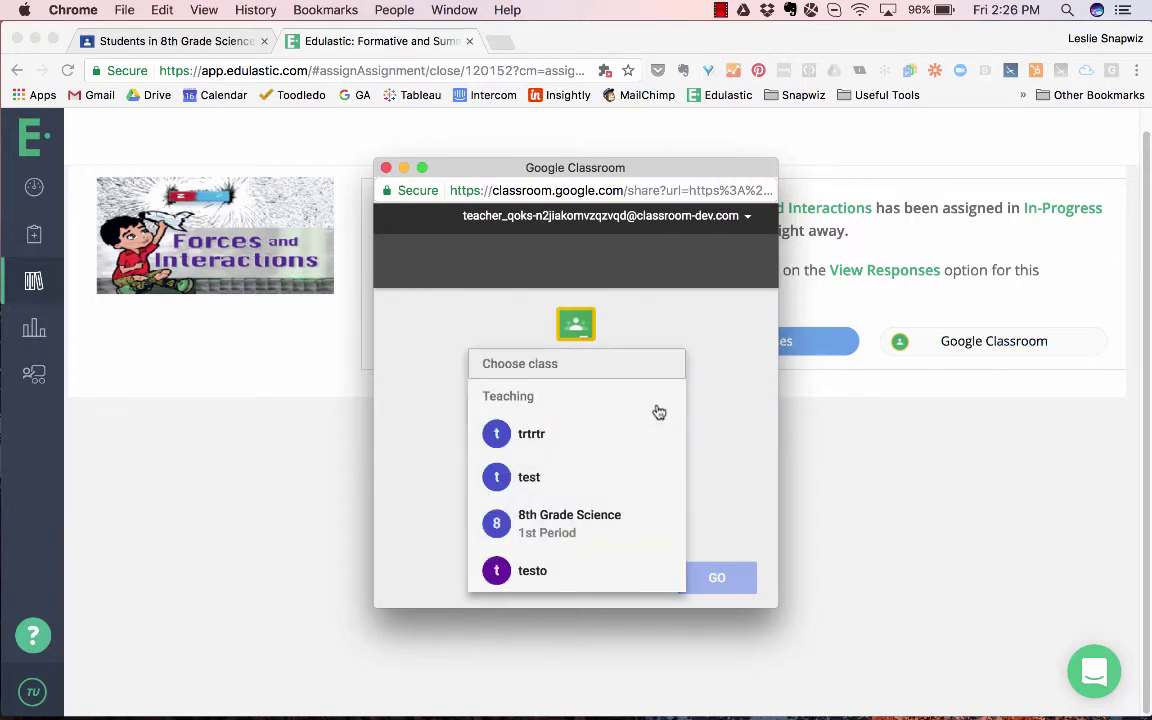
click(606, 520)
click(600, 495)
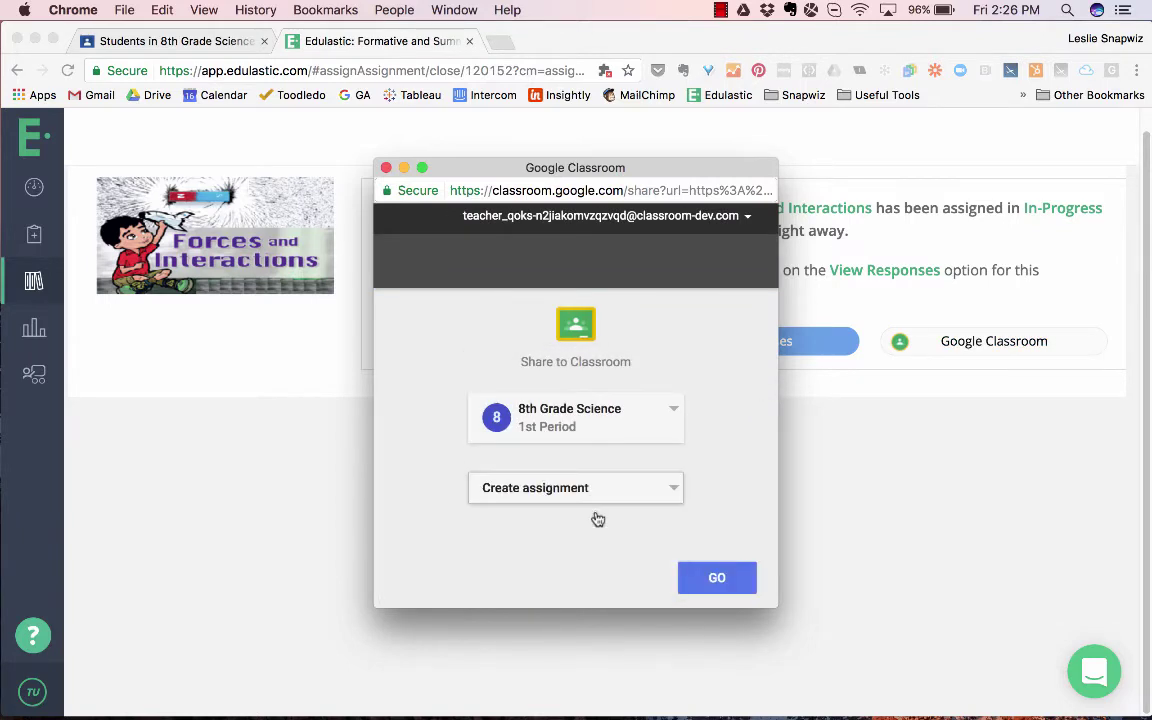
click(700, 576)
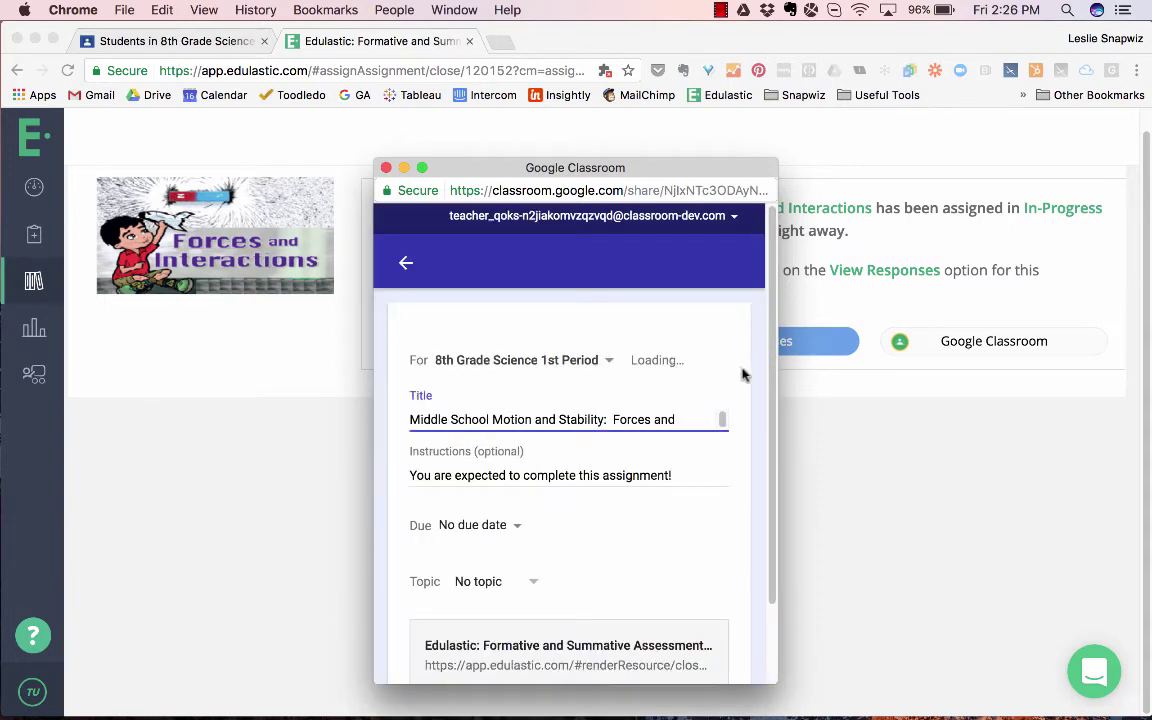
scroll(733, 369, down, 1)
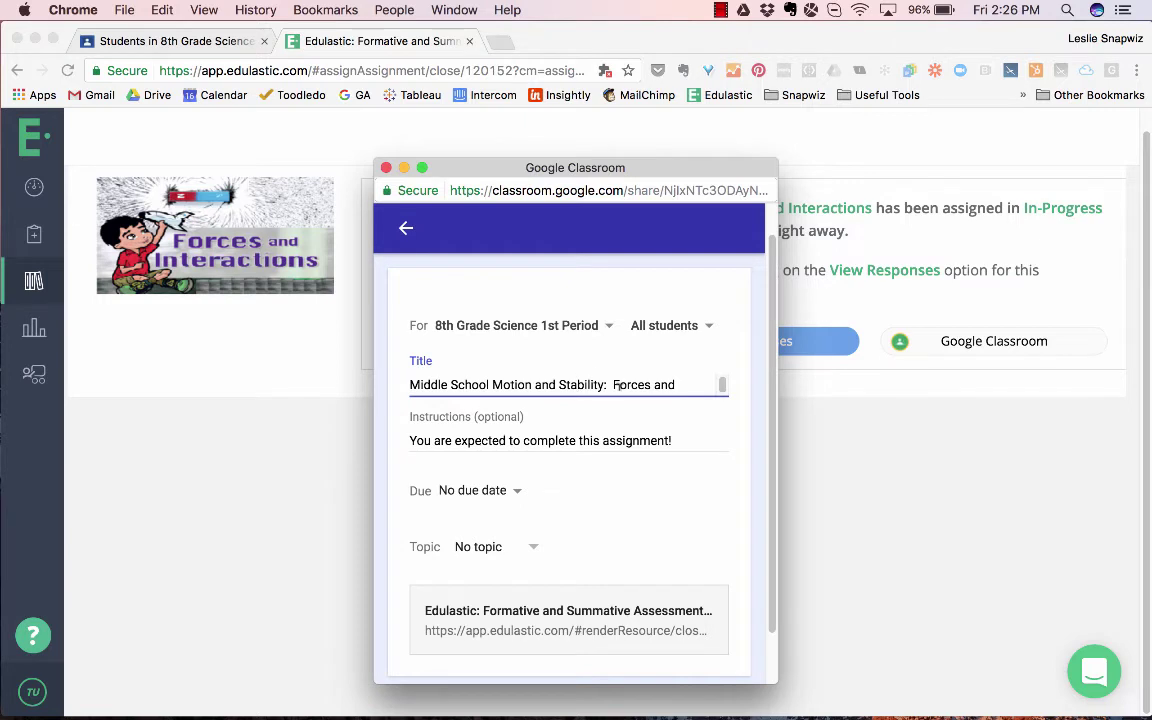
scroll(614, 384, up, 1)
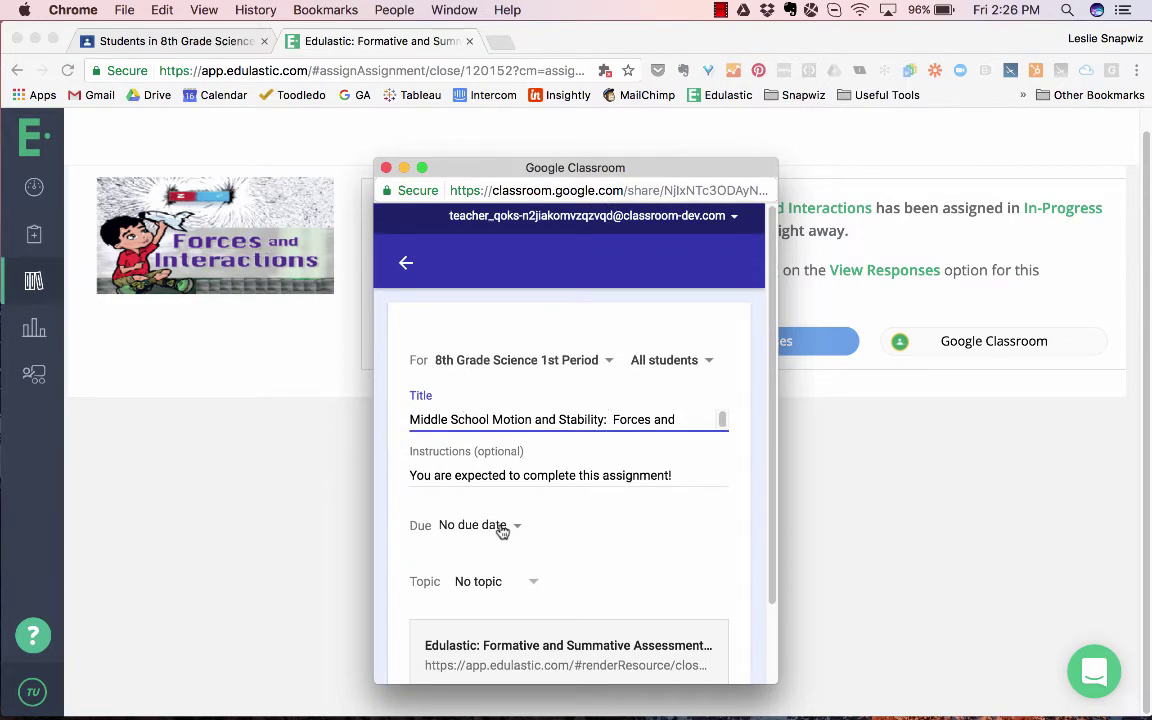
scroll(571, 540, down, 3)
click(680, 655)
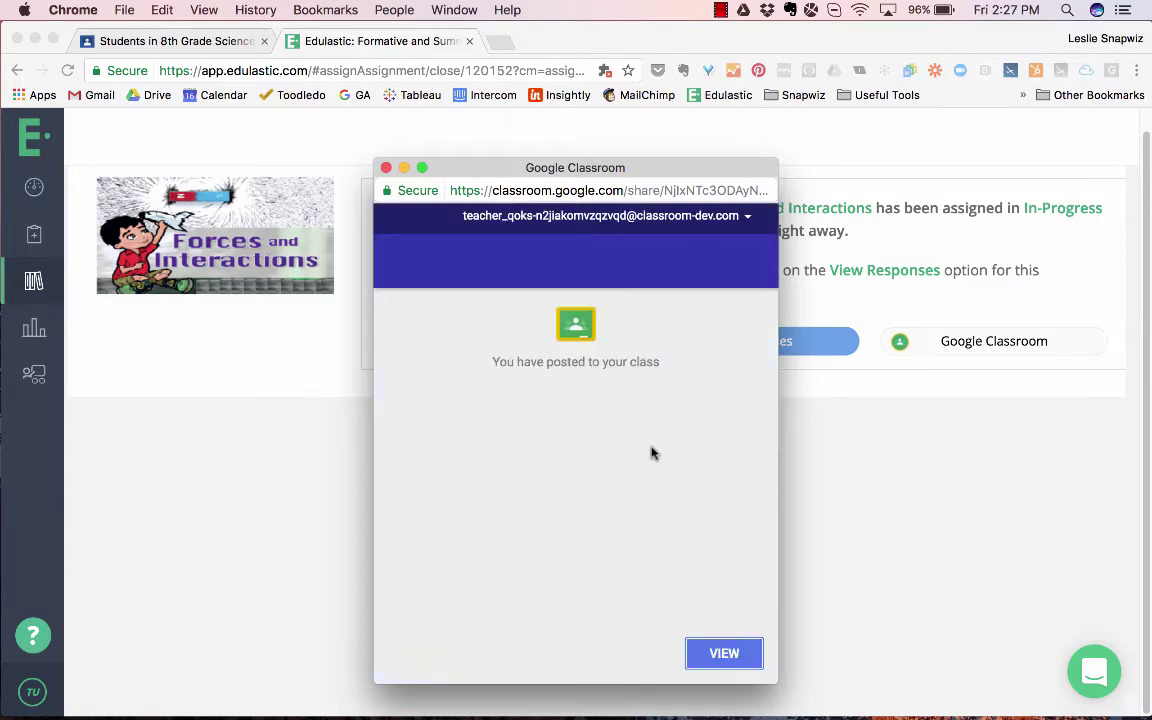
As the student, open the Forces and Interactions assignment from the 8th Grade Science stream.
click(724, 653)
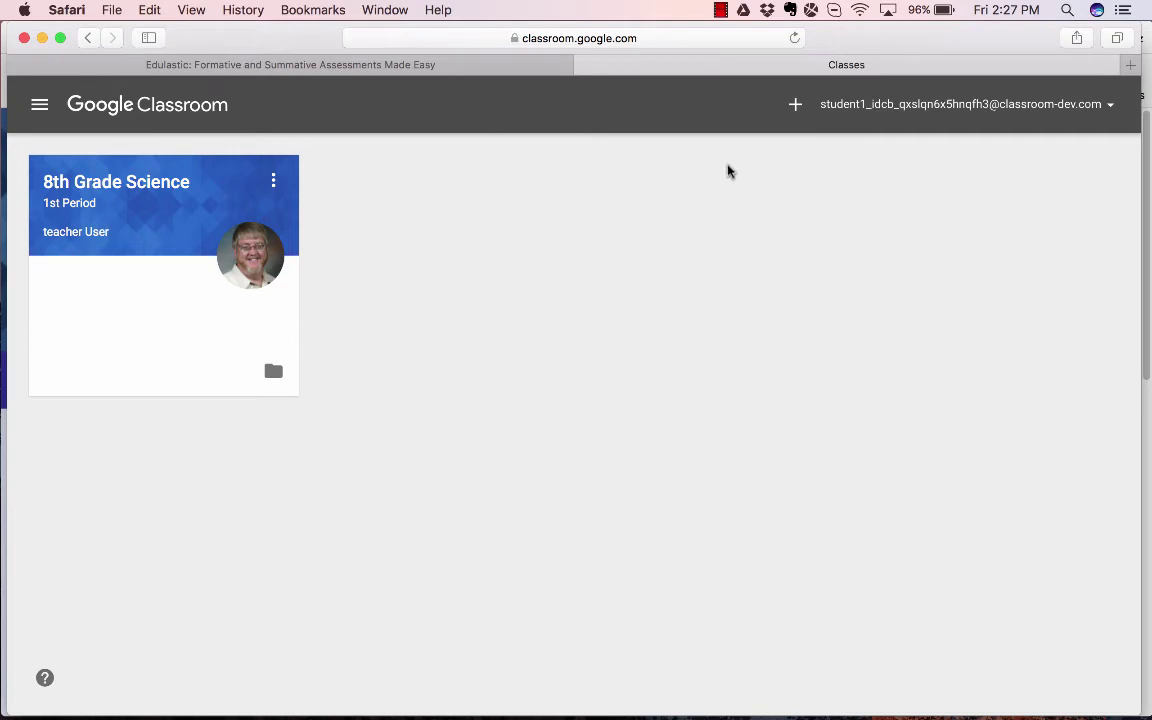
click(40, 105)
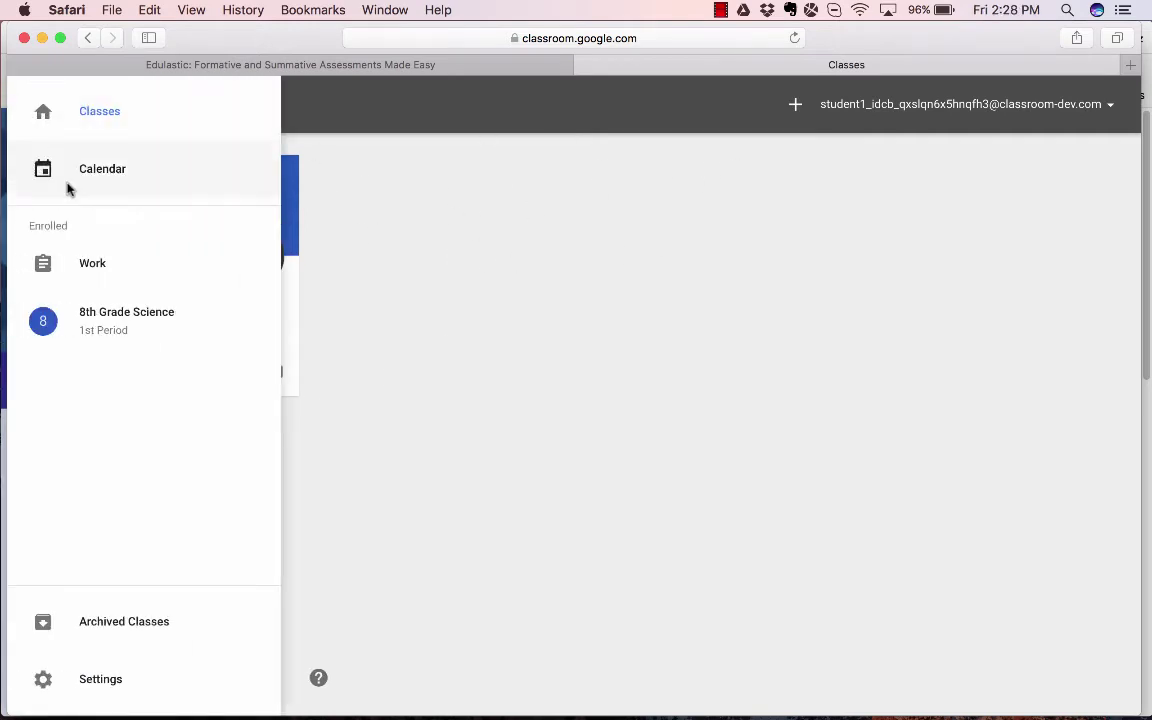
click(92, 262)
click(90, 320)
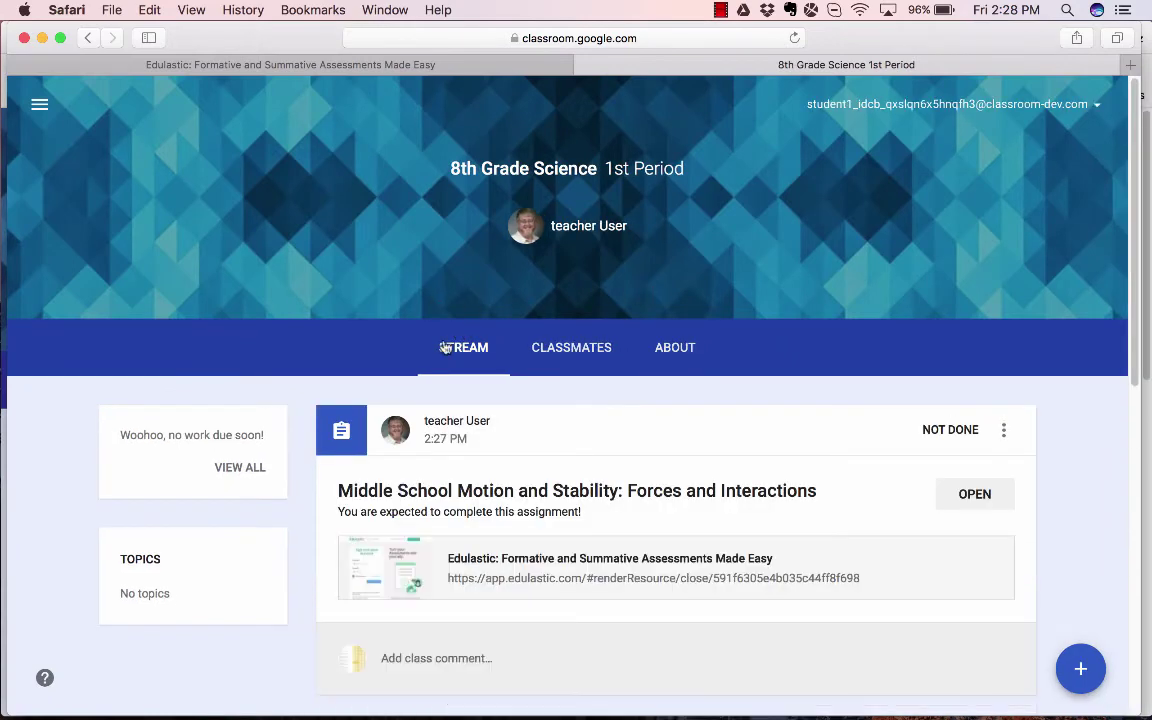
scroll(586, 440, down, 1)
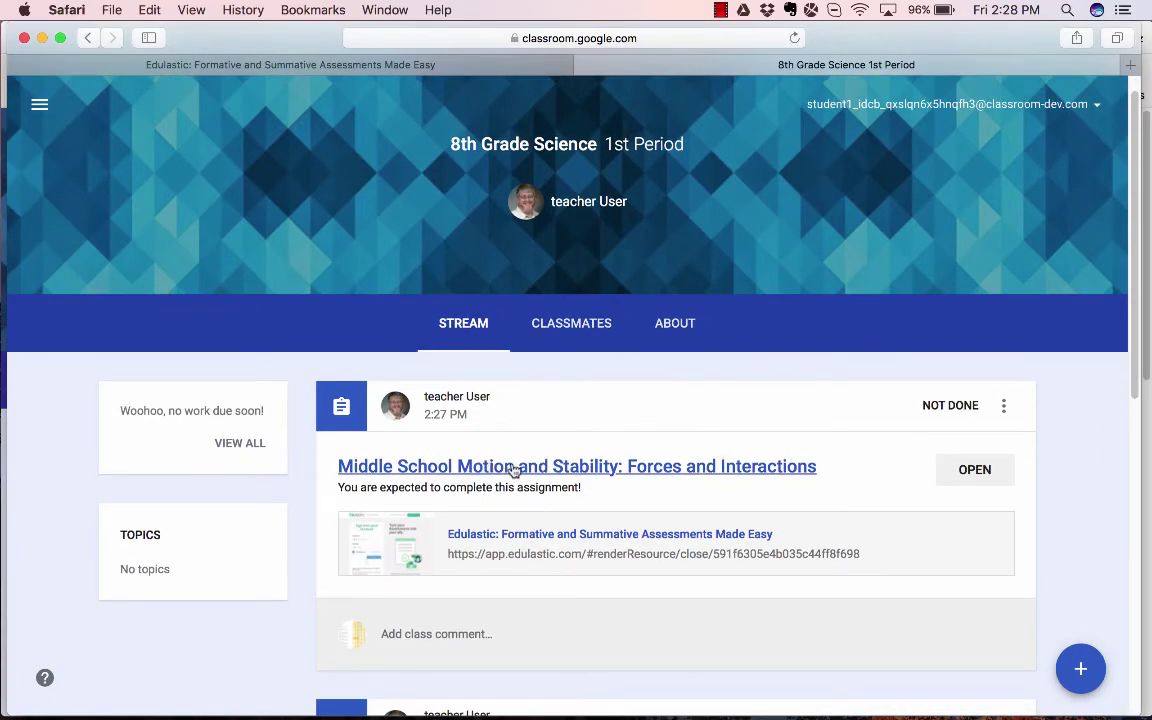
click(975, 470)
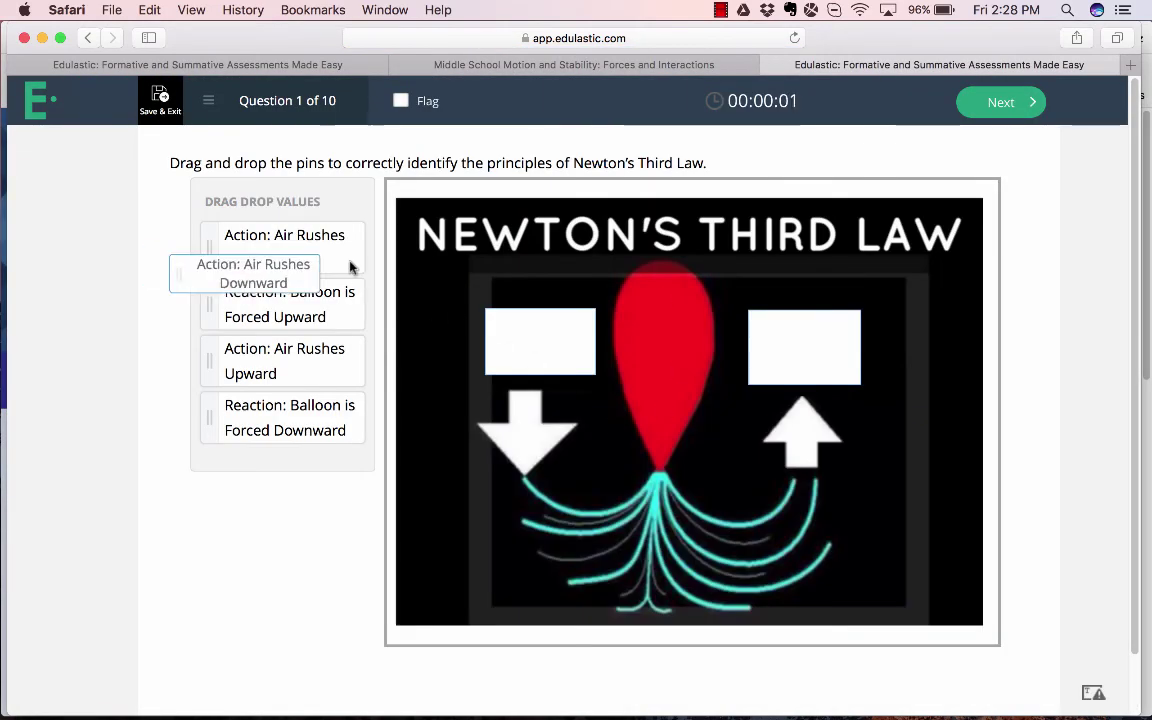
Drag 'Action: Air Rushes Downward' into the left box of the balloon diagram.
drag(265, 303, 813, 341)
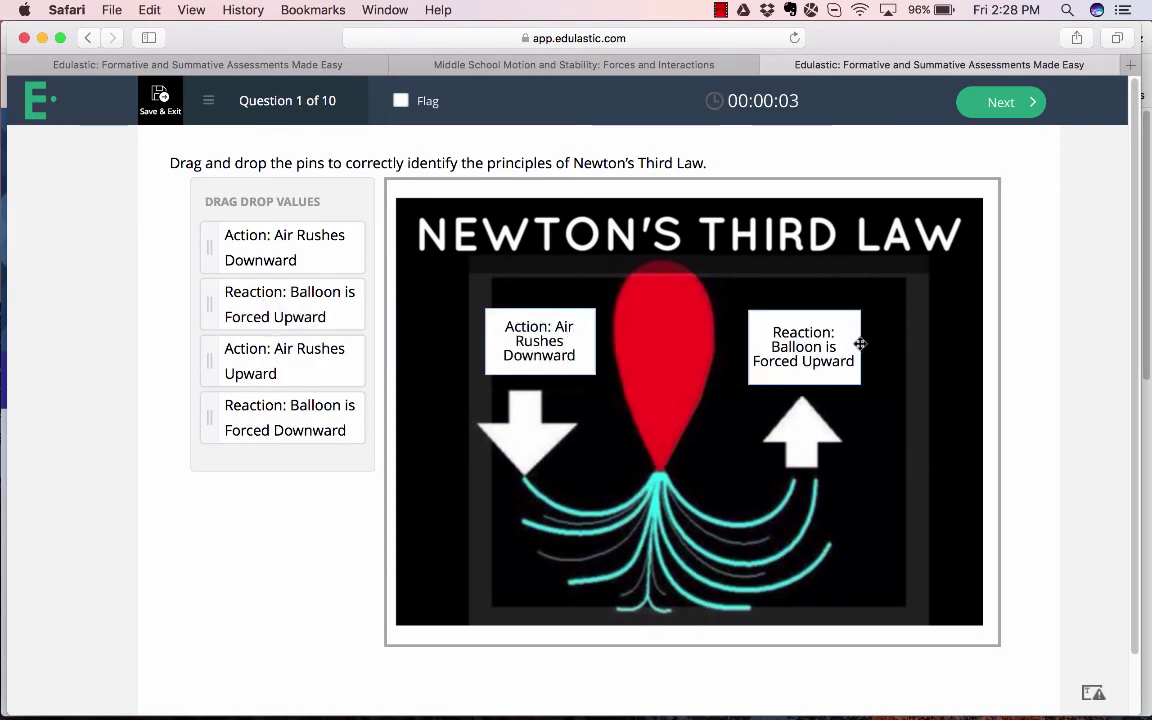